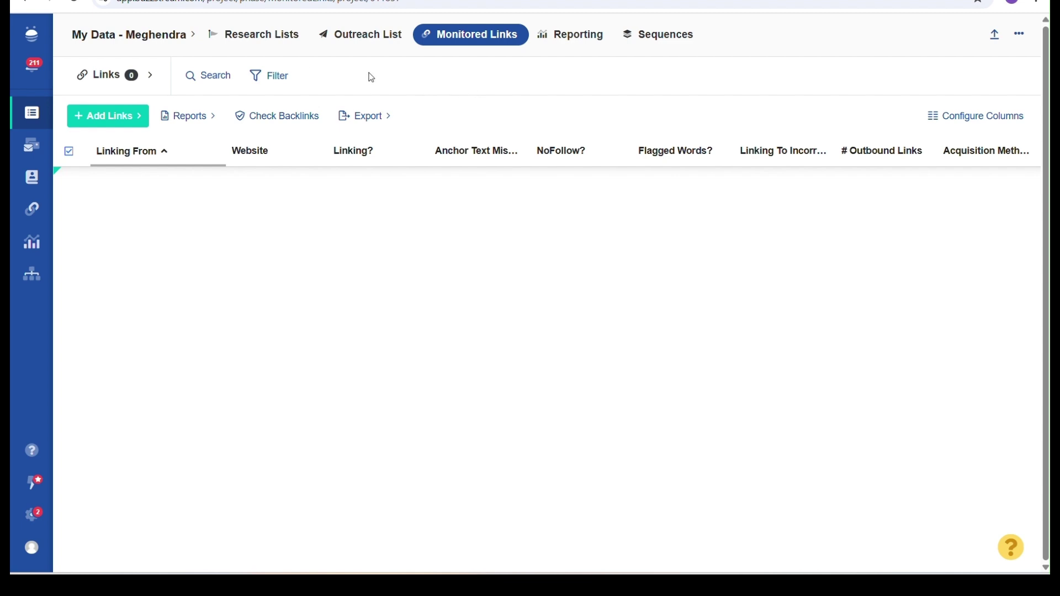
# Open the Sunita Hydroclloids research list's web search and replace its keyword phrase with Fashion "blog post"
pyautogui.click(265, 44)
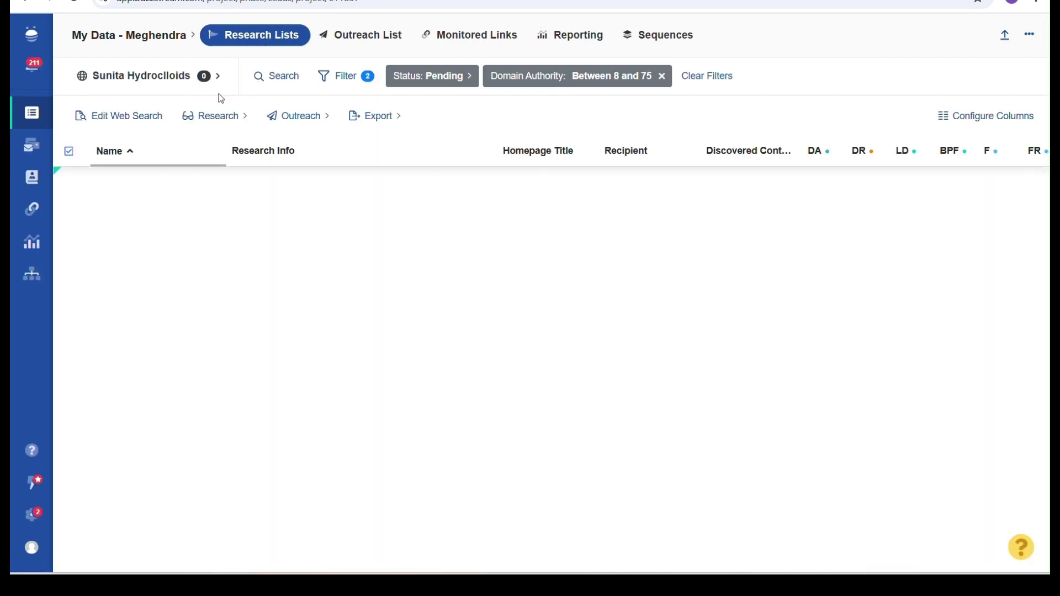
pyautogui.click(127, 117)
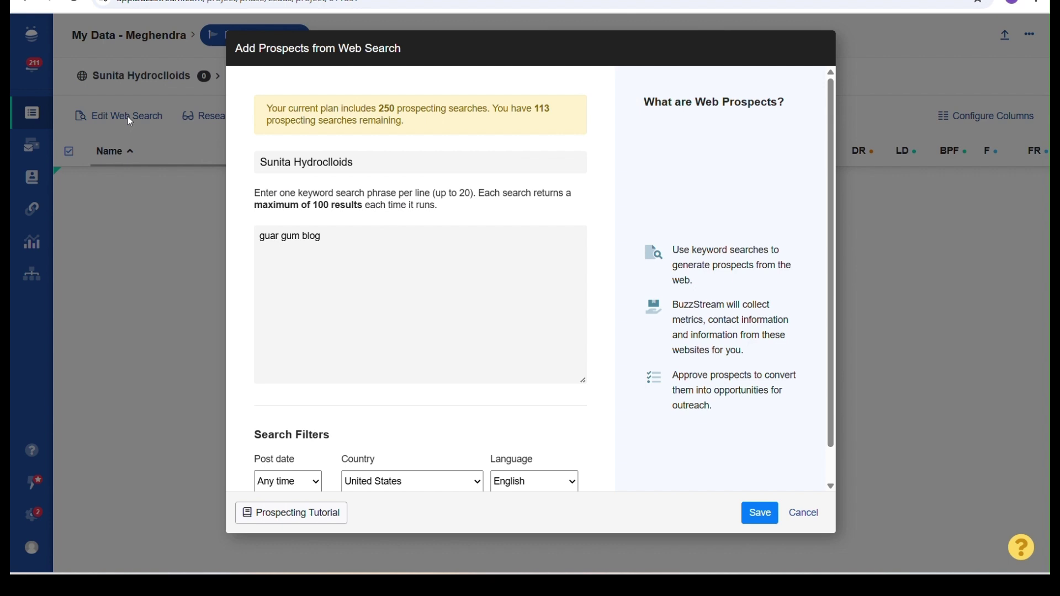
pyautogui.moveTo(259, 236); pyautogui.dragTo(322, 239)
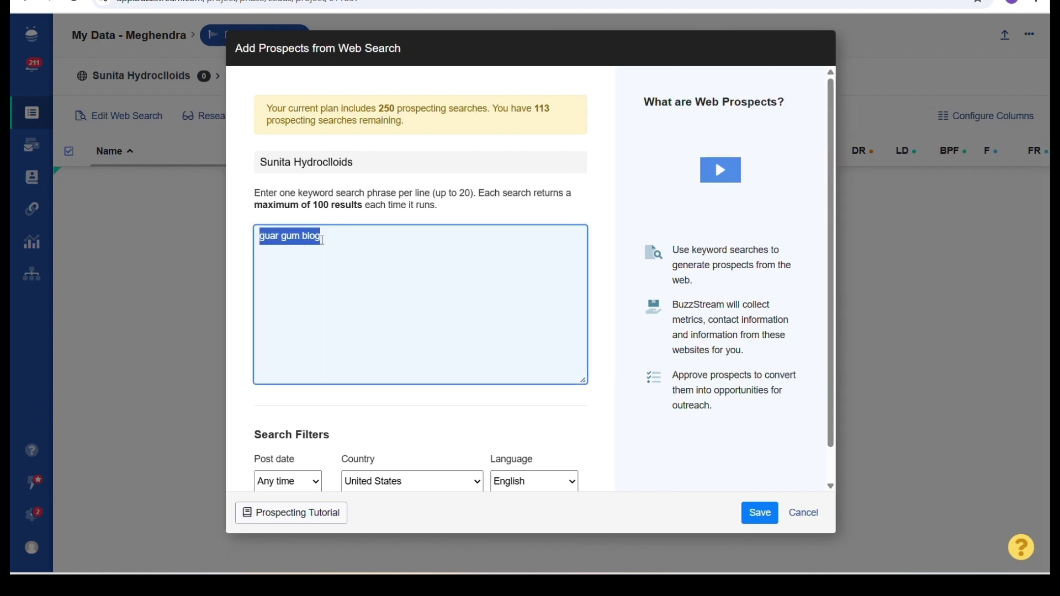
pyautogui.press('BackSpace')
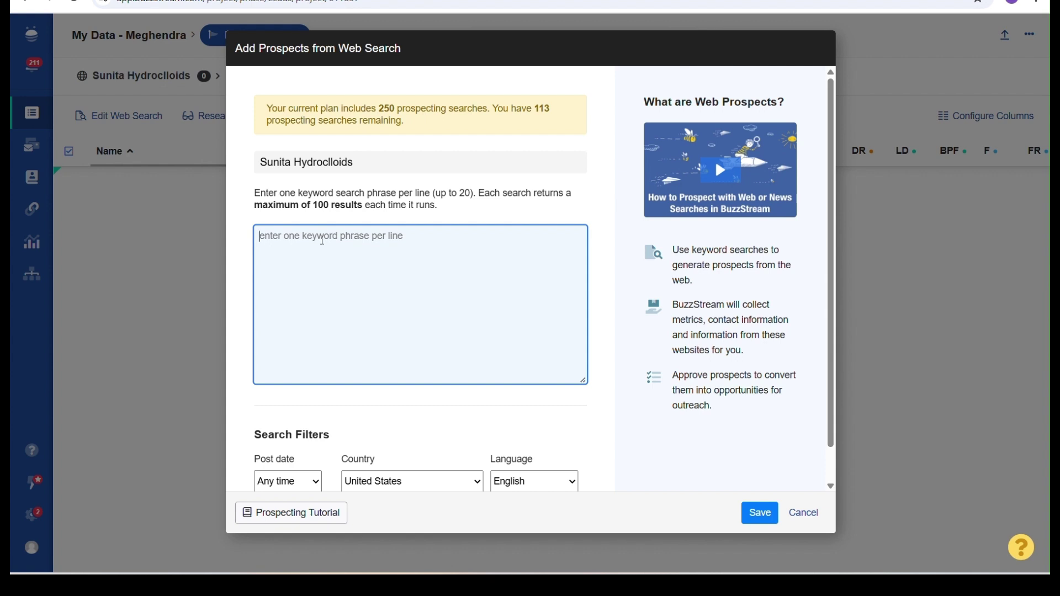
pyautogui.write('Fash')
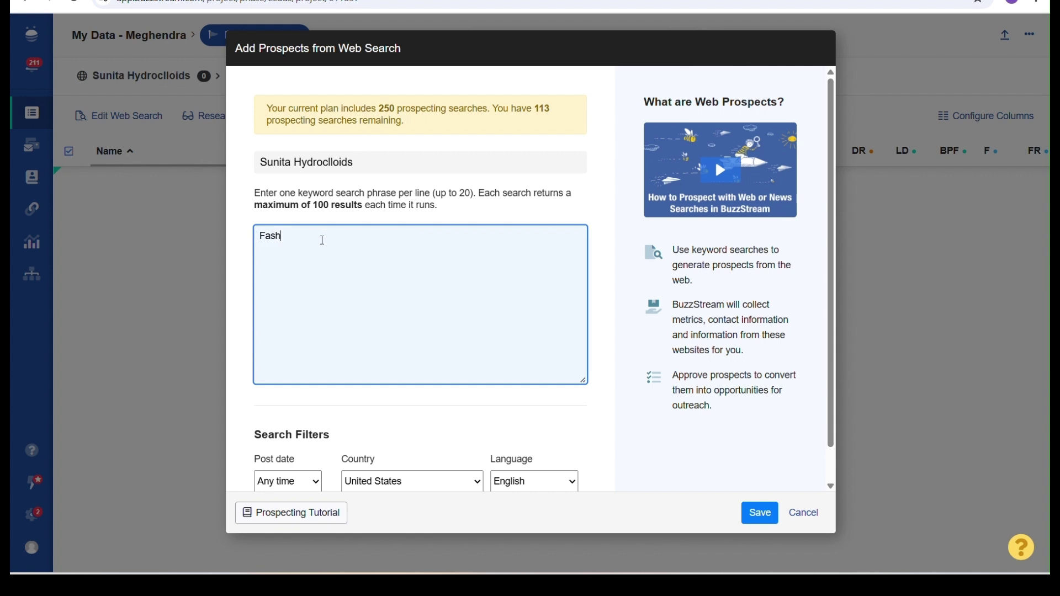
pyautogui.write('ion "blog post"')
# Set the web search's country filter to United States and check the post date and language options
pyautogui.scroll(-1, 547, 378)
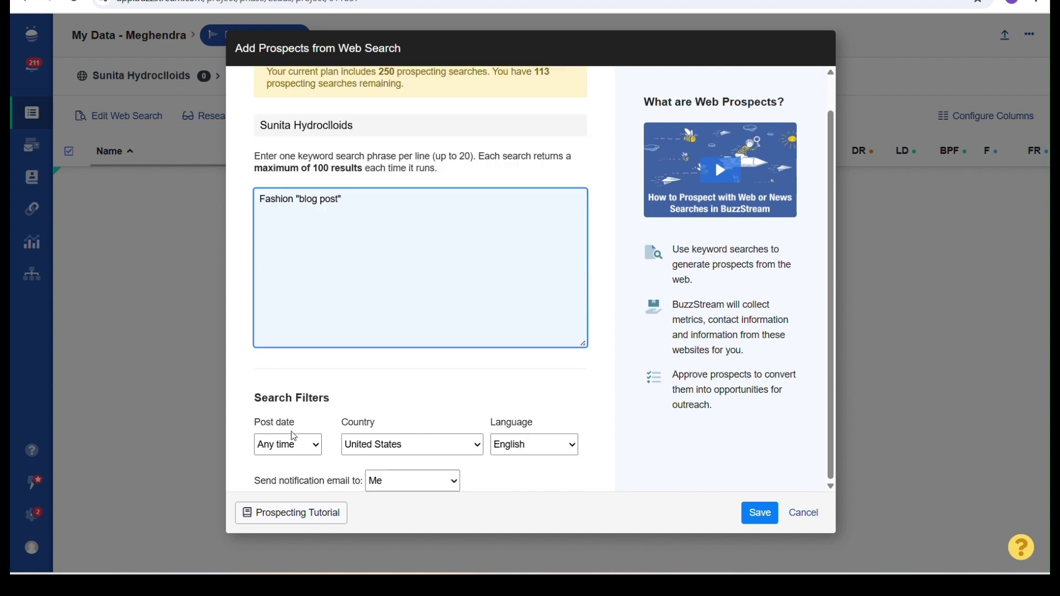
pyautogui.click(301, 446)
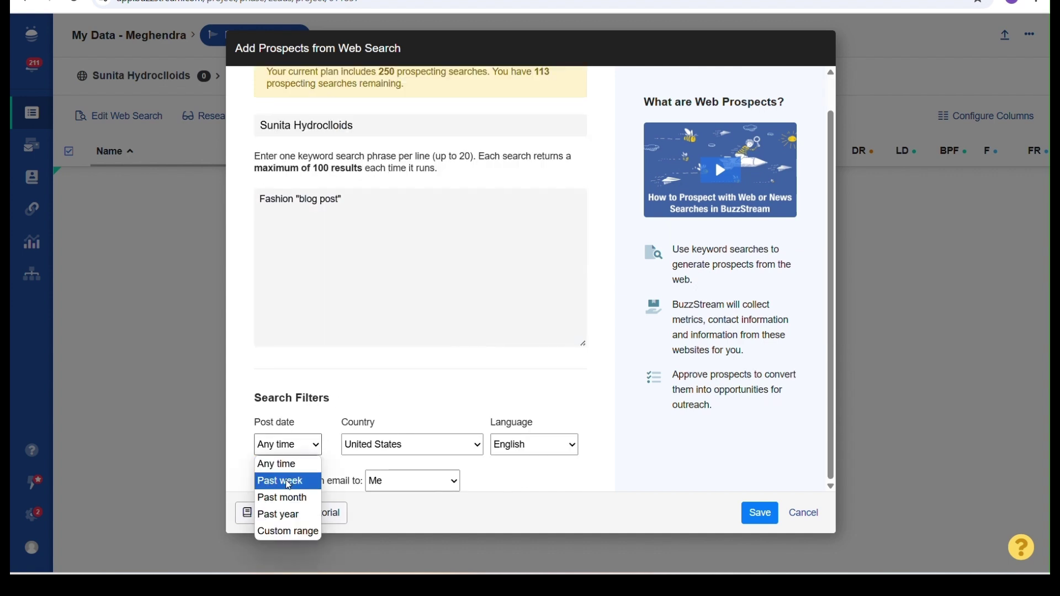
pyautogui.click(468, 446)
pyautogui.scroll(-1, 530, 407)
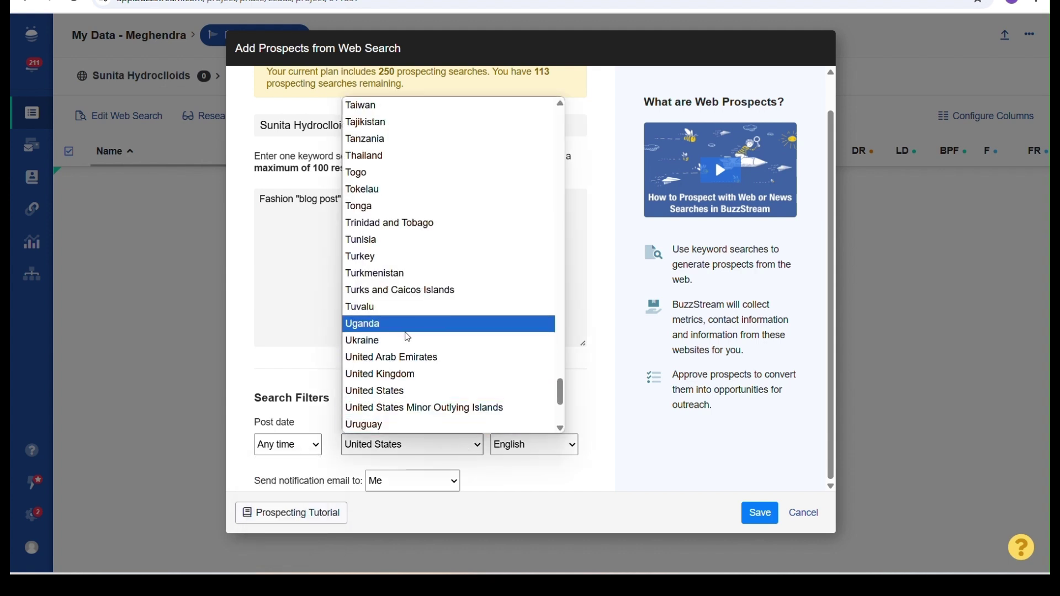
pyautogui.scroll(-3, 408, 334)
pyautogui.scroll(1, 408, 337)
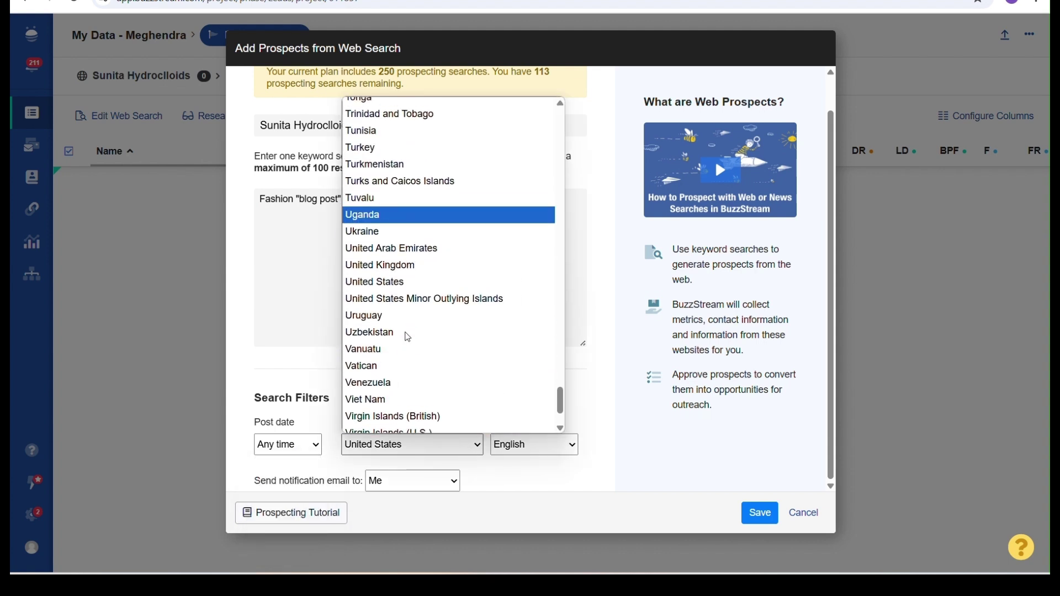
pyautogui.click(395, 287)
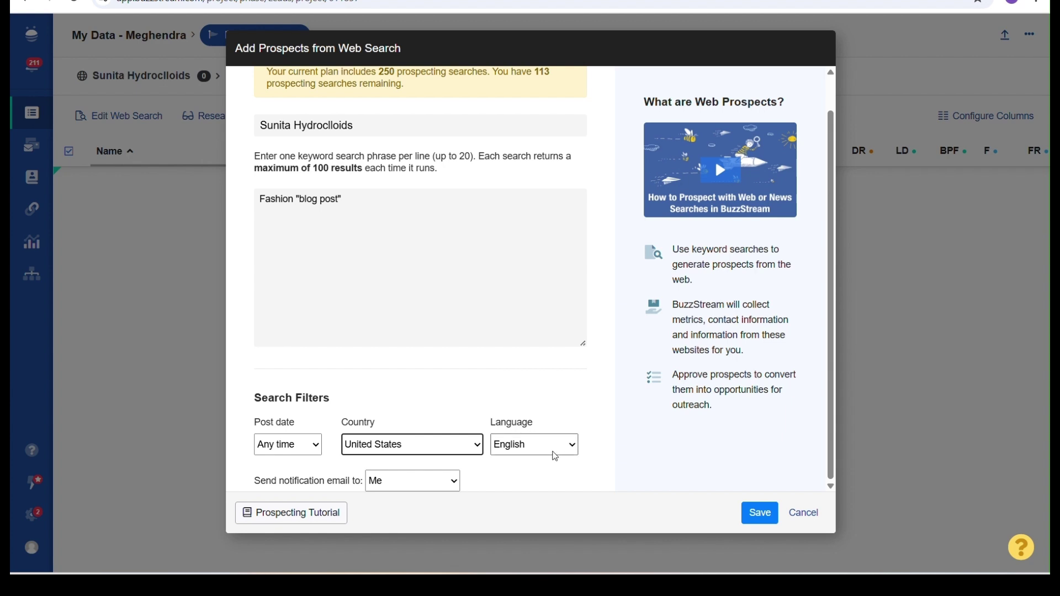
pyautogui.click(555, 457)
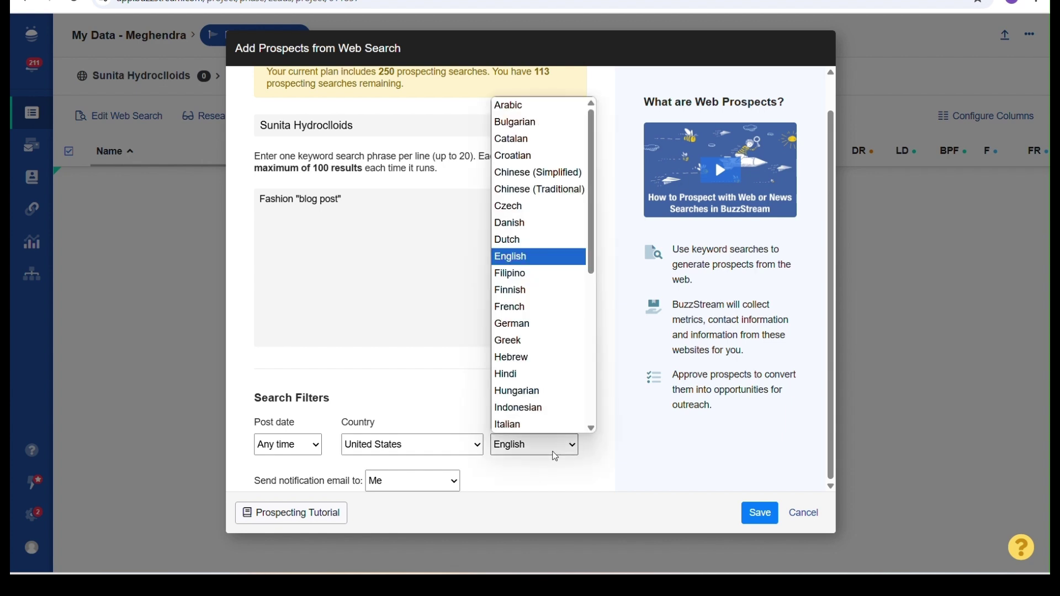
pyautogui.click(590, 452)
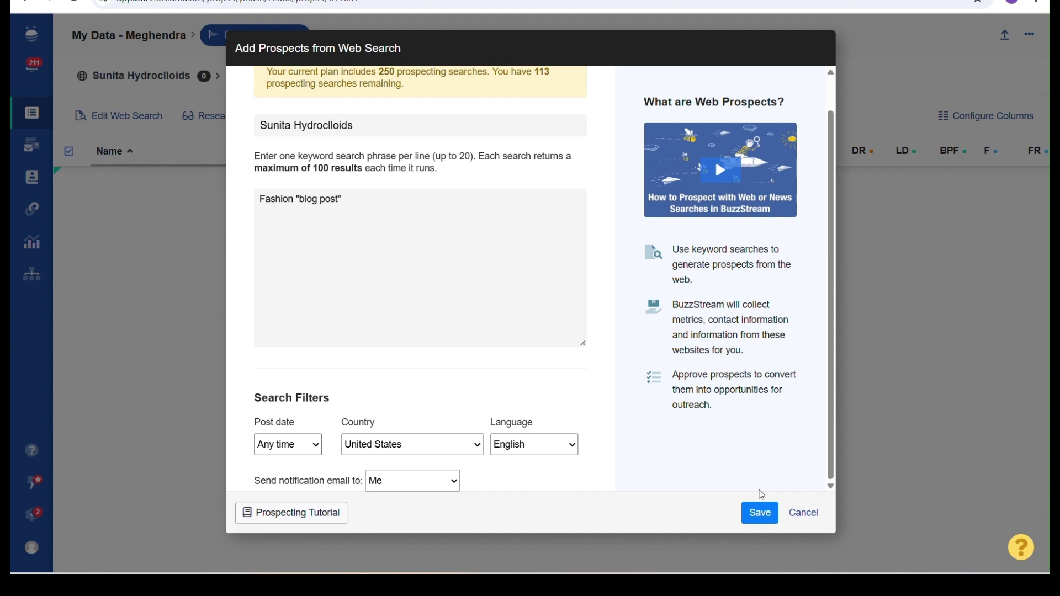
# Save the web search, confirm the metrics retrieval, and close the progress dialog once prospects and contact info are retrieved
pyautogui.click(761, 514)
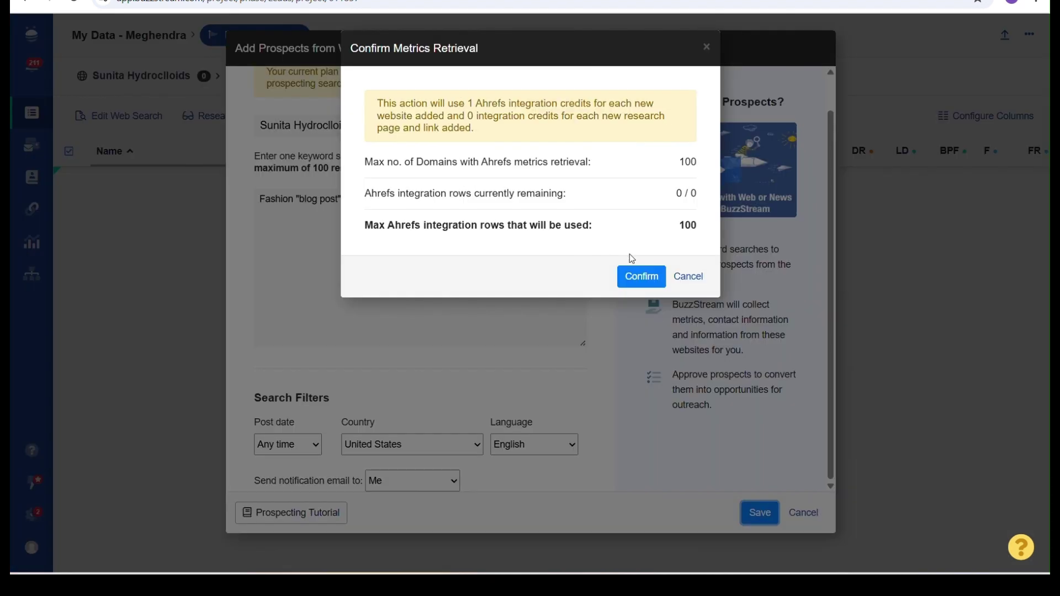
pyautogui.click(642, 279)
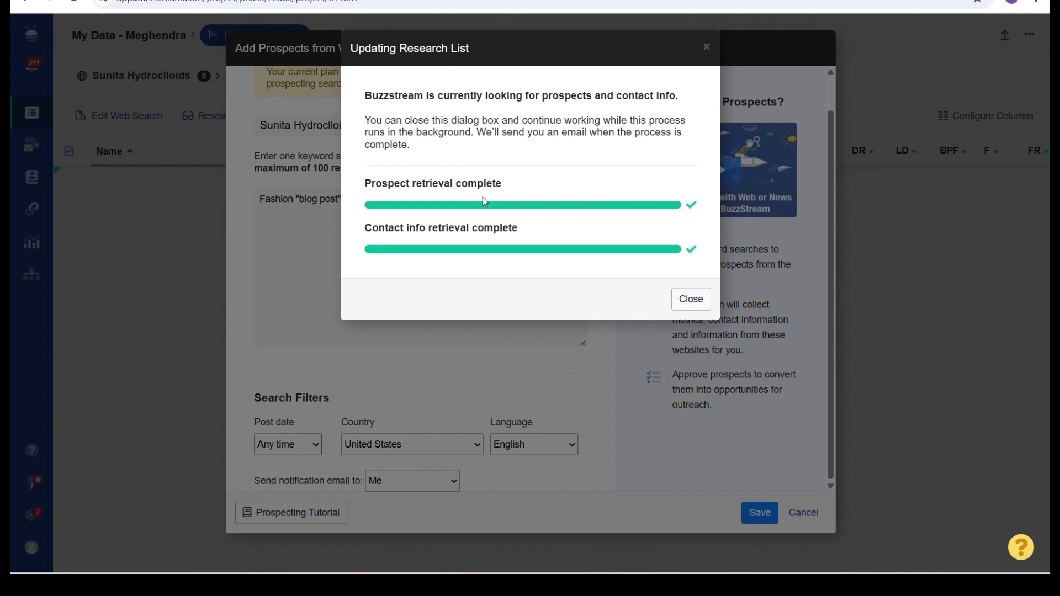
pyautogui.click(686, 300)
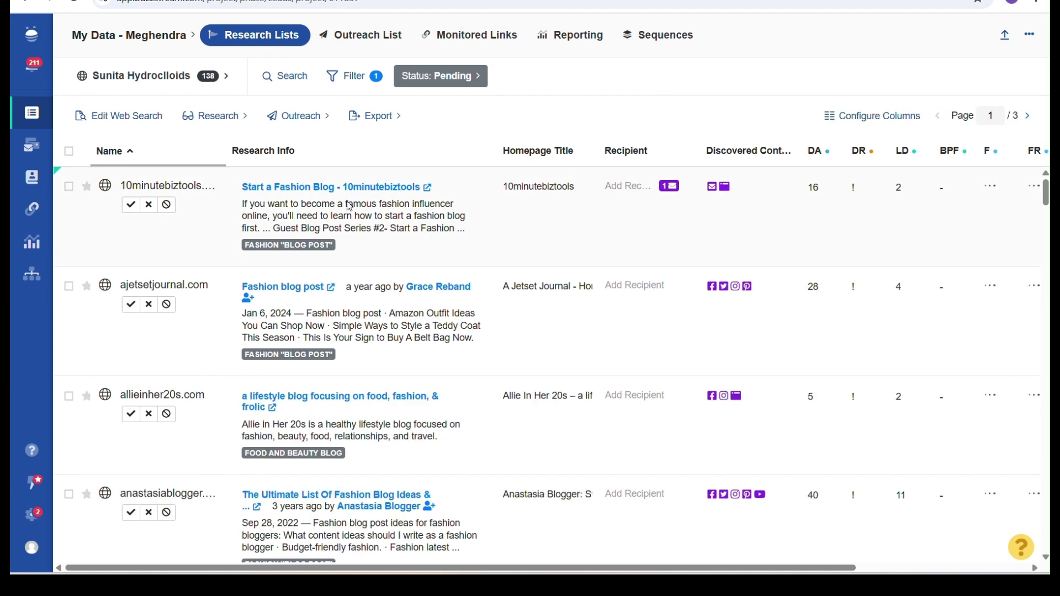
# Look through the retrieved prospects and assign the discovered customer service email as the recipient for andreseals.com
pyautogui.scroll(-9, 349, 206)
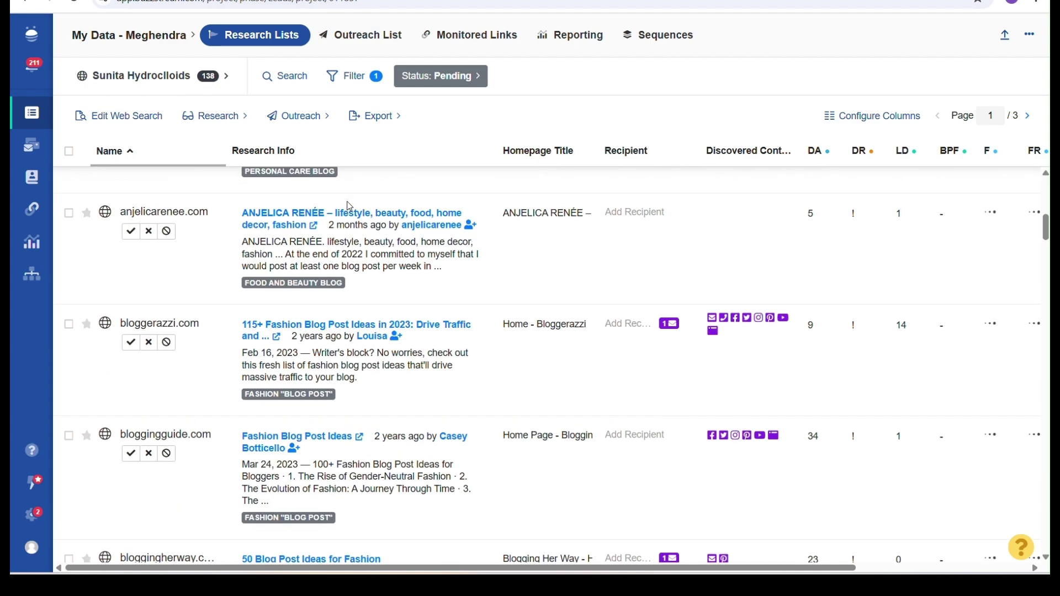
pyautogui.scroll(-4, 350, 207)
pyautogui.scroll(3, 350, 206)
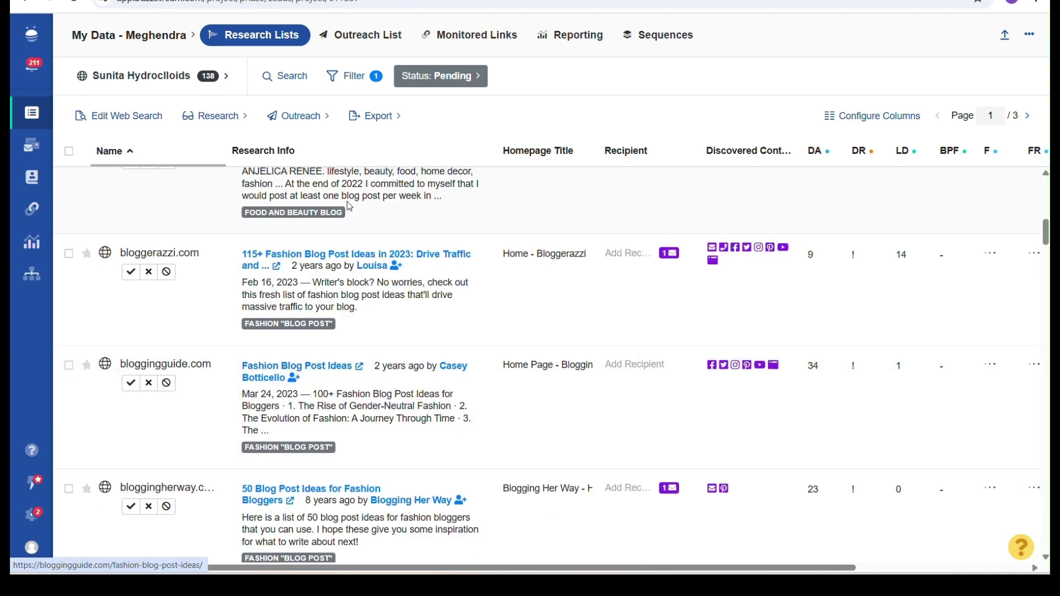
pyautogui.scroll(3, 349, 206)
pyautogui.scroll(1, 350, 207)
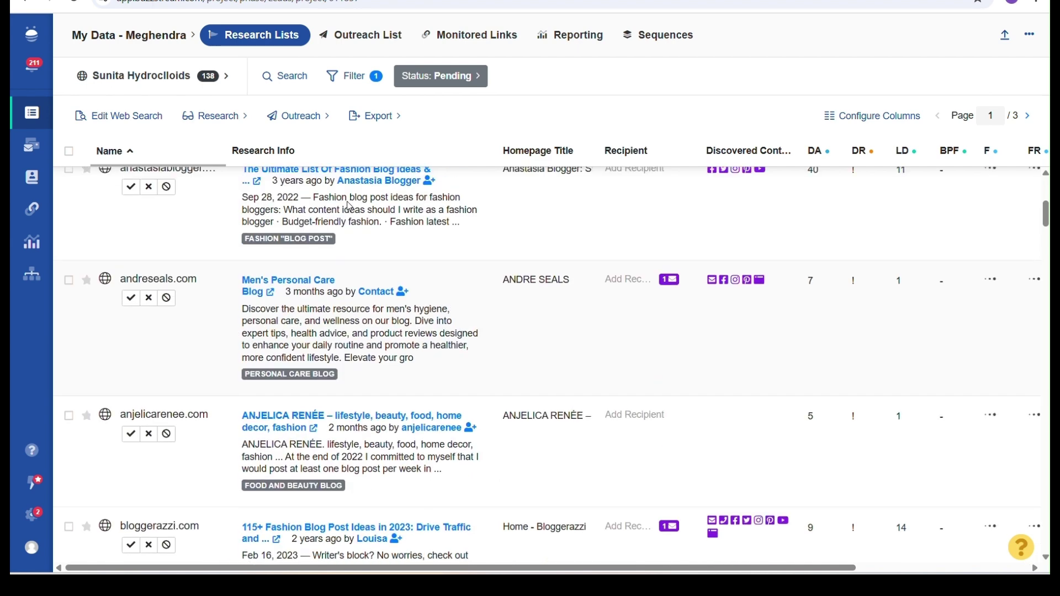
pyautogui.click(621, 282)
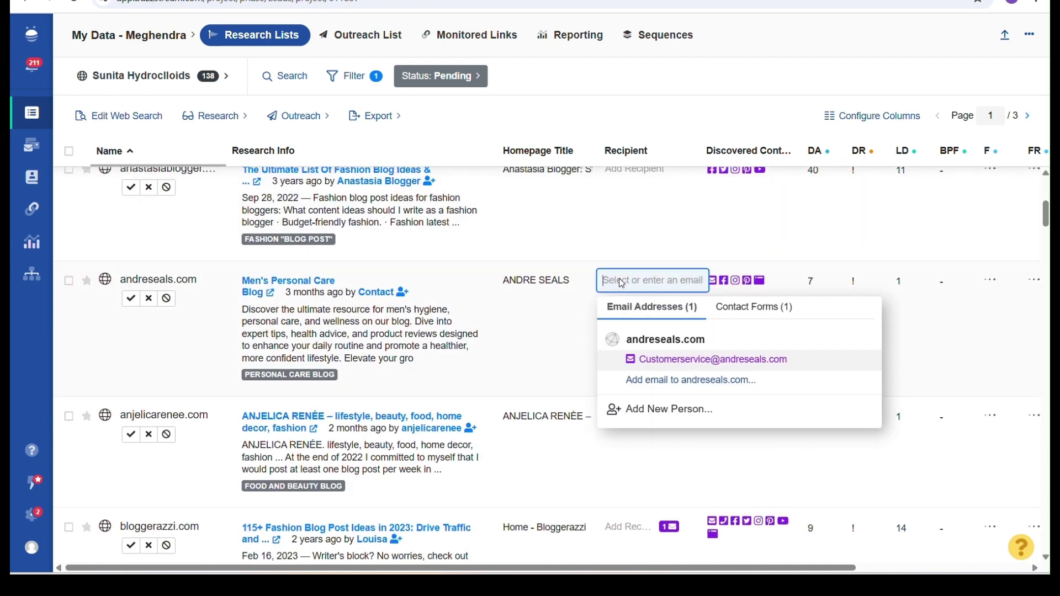
pyautogui.click(653, 359)
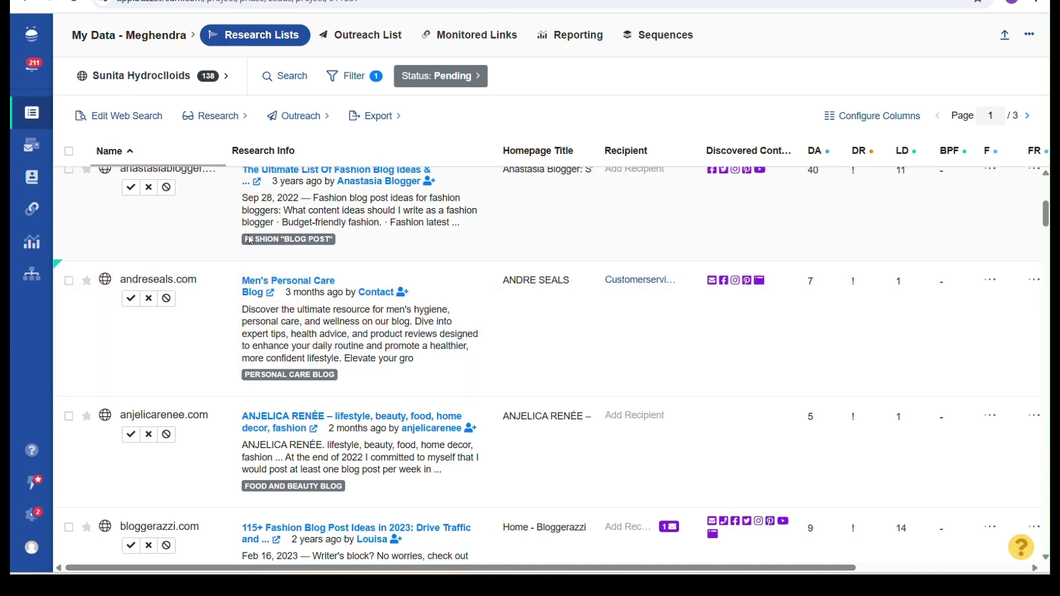
# Launch the BuzzMarker web review for all websites on the current page, and clear the selection
pyautogui.scroll(5, 251, 240)
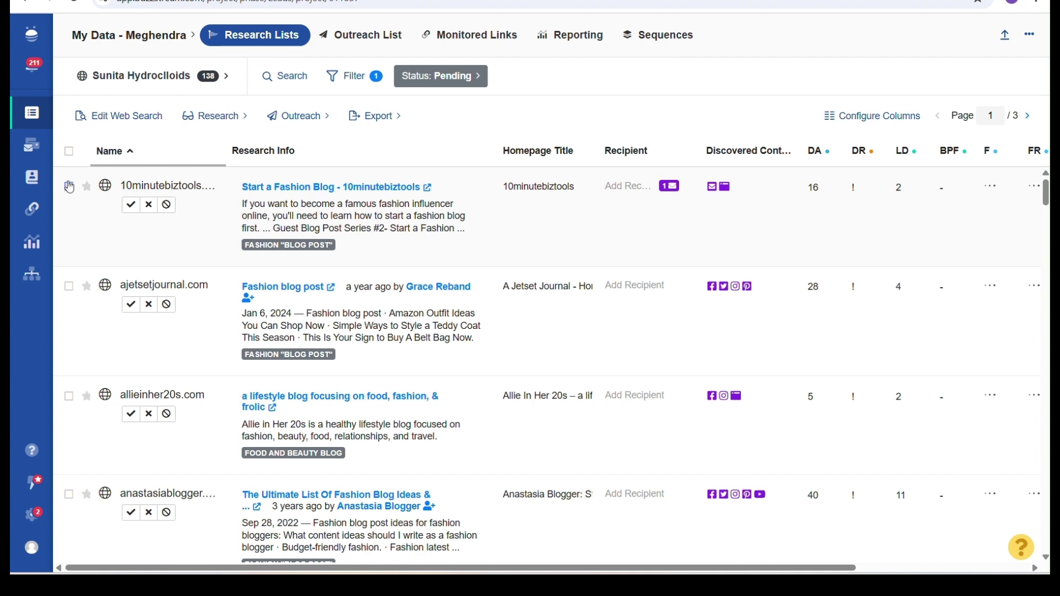
pyautogui.click(69, 152)
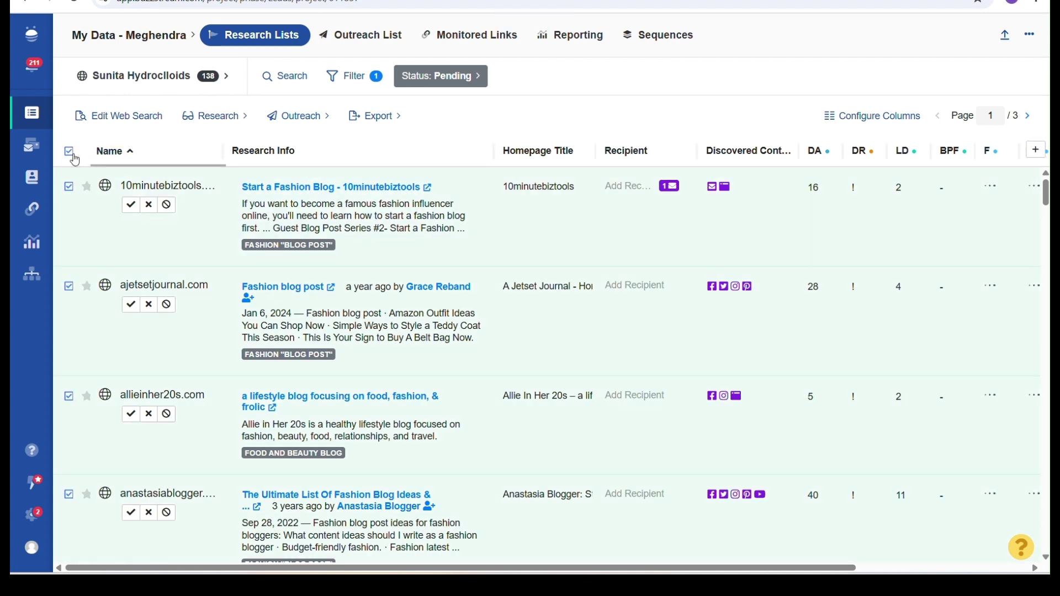
pyautogui.click(205, 121)
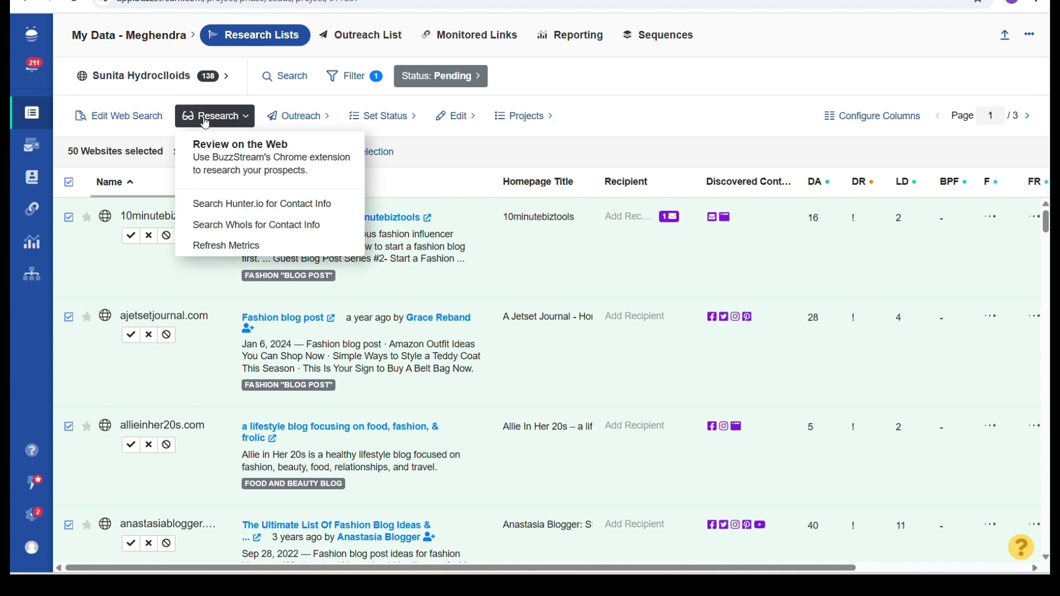
pyautogui.click(239, 153)
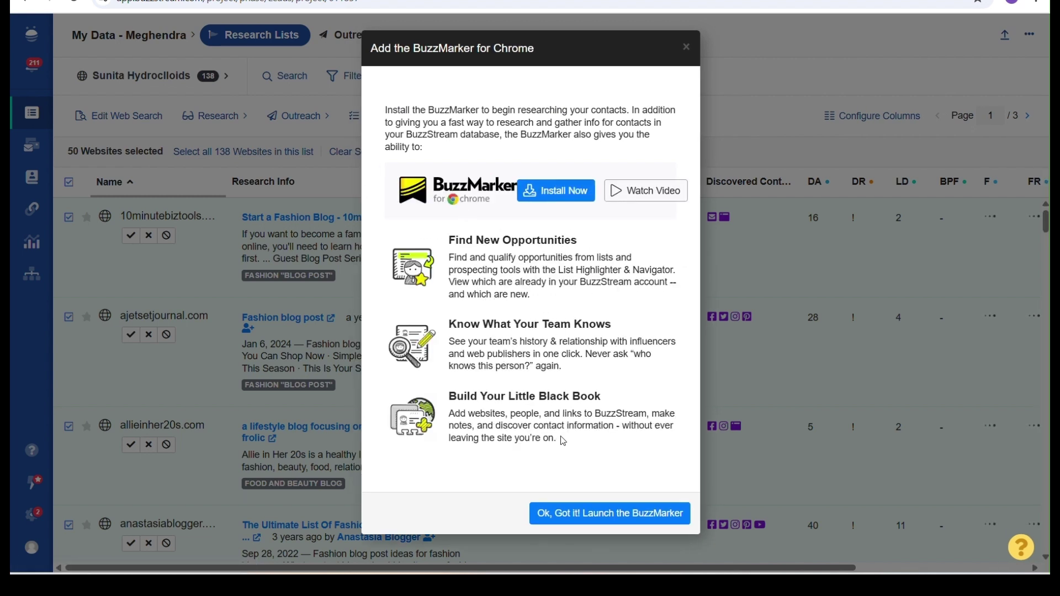
pyautogui.click(583, 516)
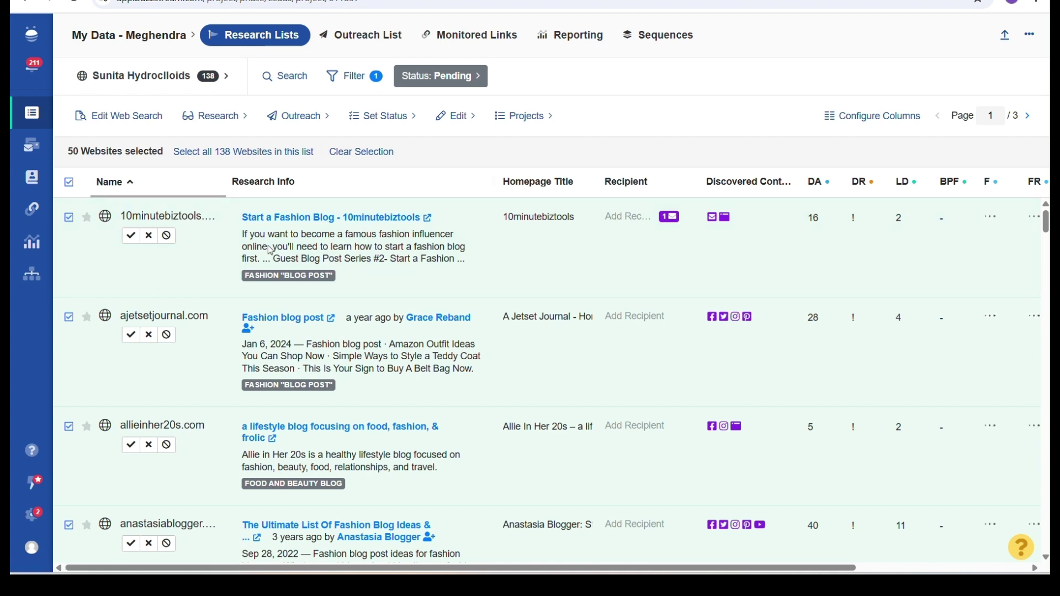
pyautogui.click(70, 185)
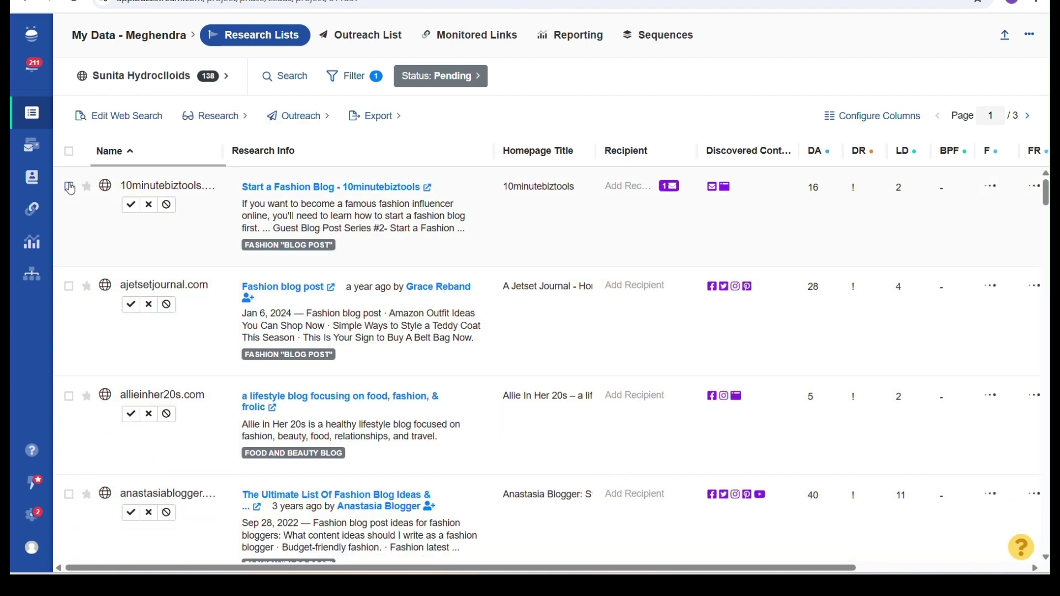
# Select the first three websites and start individually sent outreach using the Bernstein Injury Law guest post sequence
pyautogui.click(70, 188)
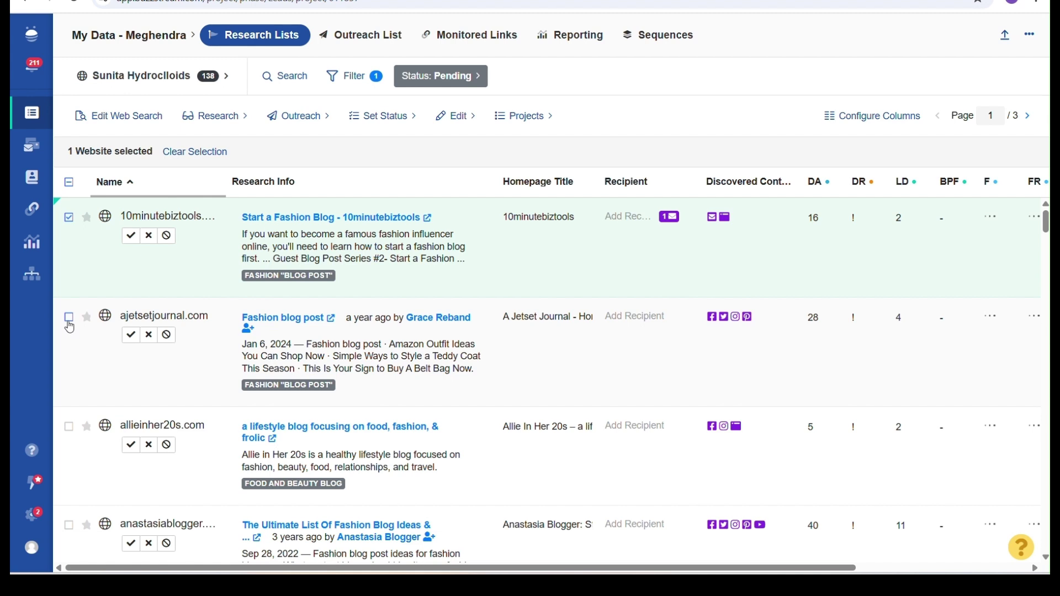
pyautogui.click(69, 323)
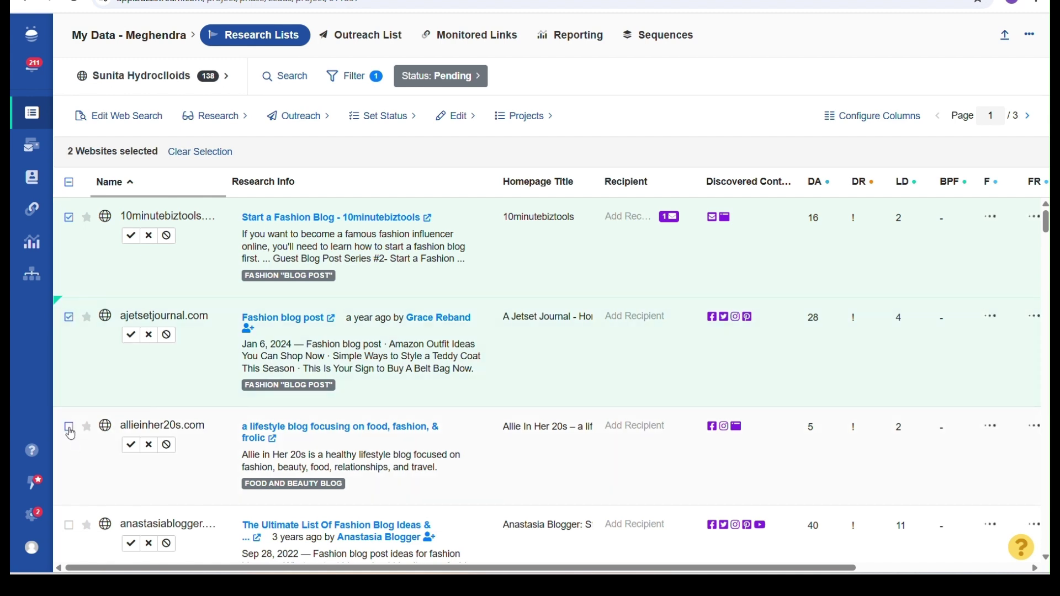
pyautogui.click(287, 127)
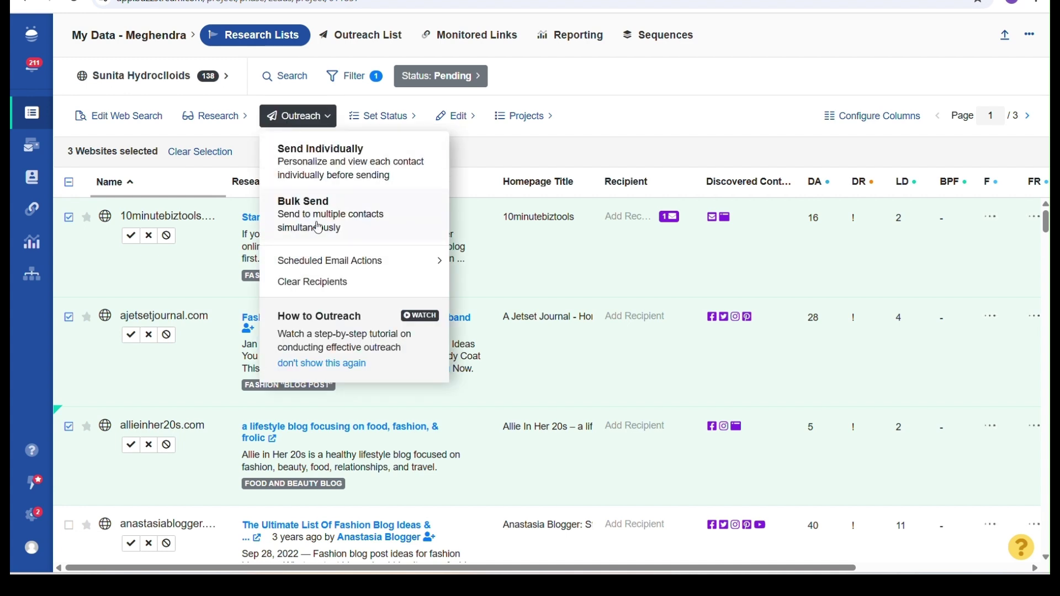
pyautogui.click(330, 172)
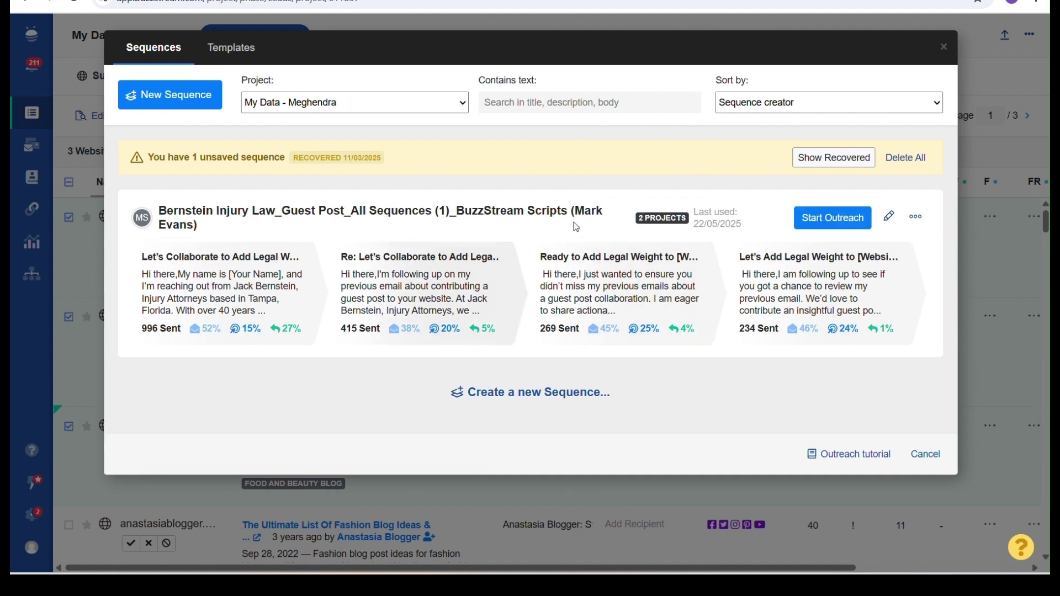
pyautogui.click(833, 220)
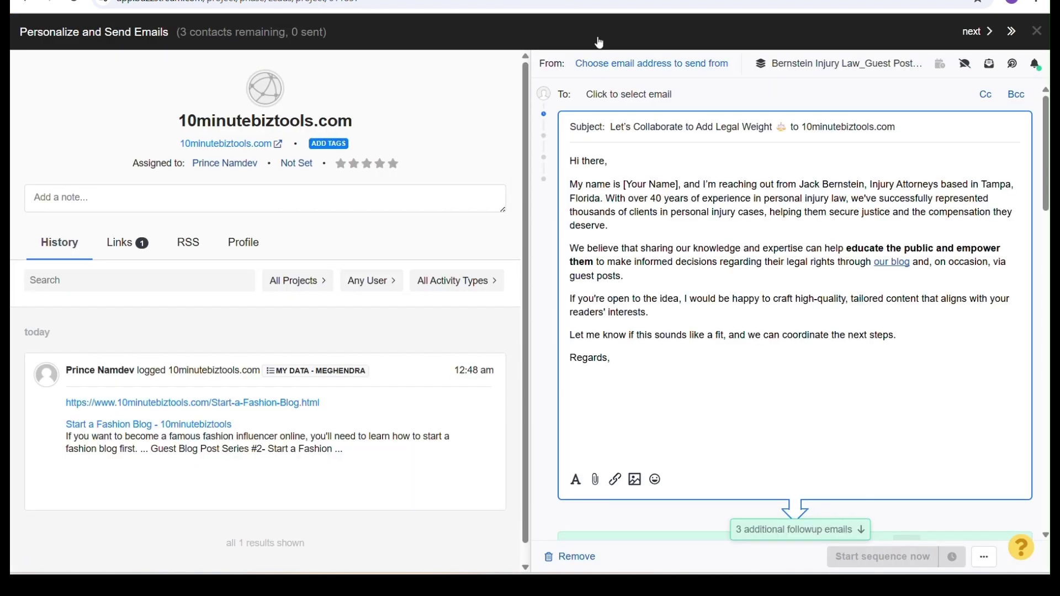
# Examine the available sender and recipient addresses and the follow-up emails for the 10minutebiztools.com outreach
pyautogui.click(613, 65)
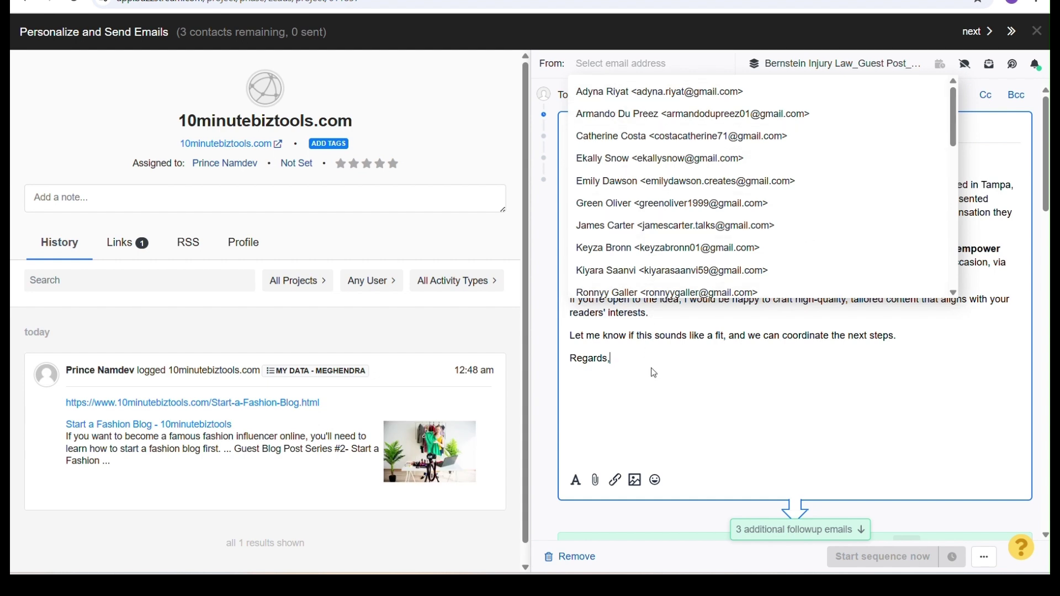
pyautogui.press('Escape')
pyautogui.click(631, 95)
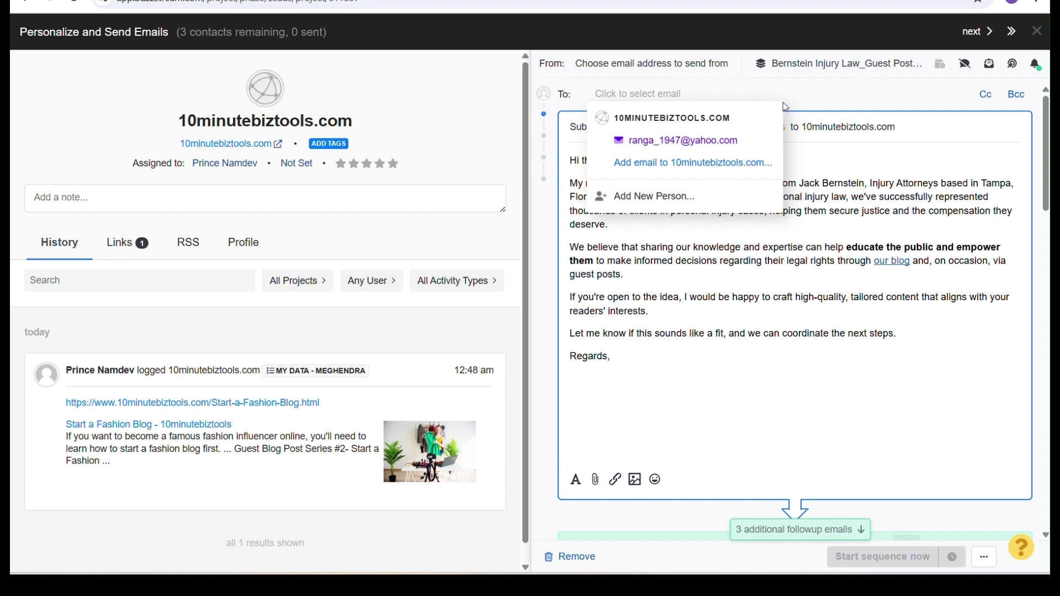
pyautogui.click(798, 353)
pyautogui.scroll(-10, 797, 352)
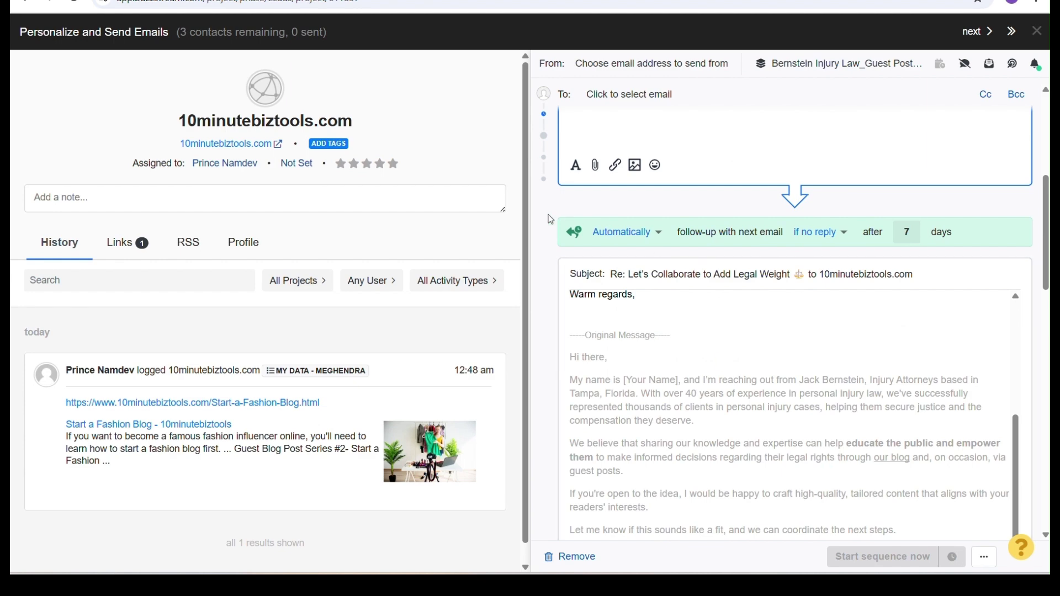
pyautogui.click(606, 180)
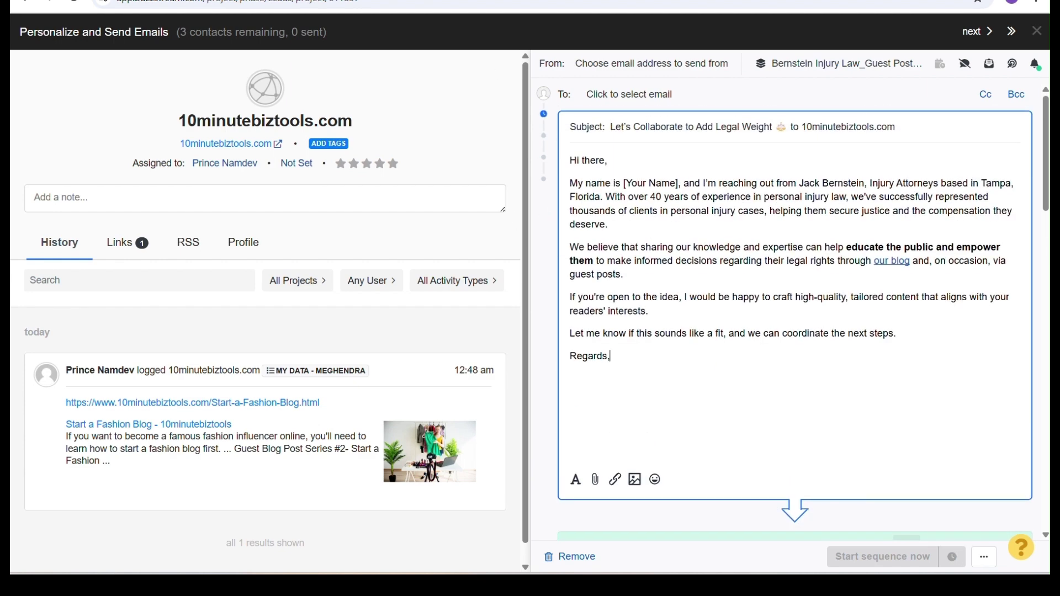